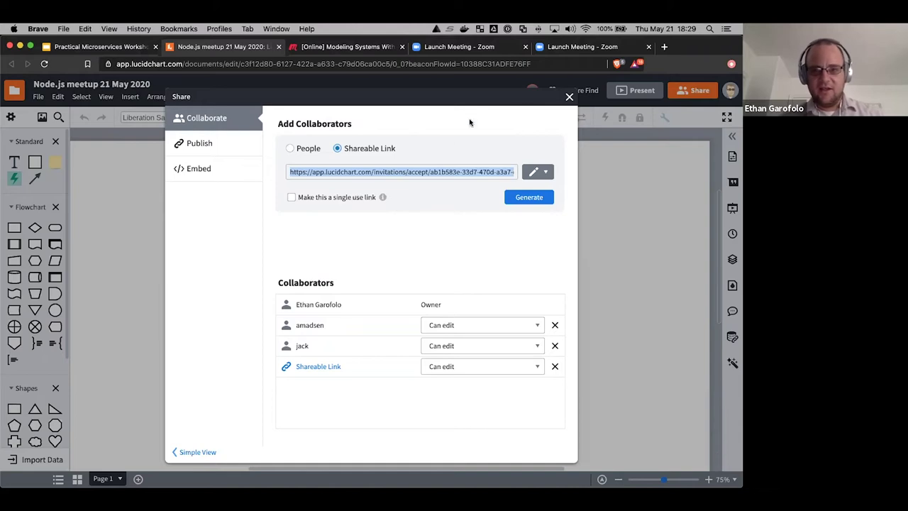
- Close the sharing dialog, then set the default line type to curved and the default text alignment to top left
key("Escape")
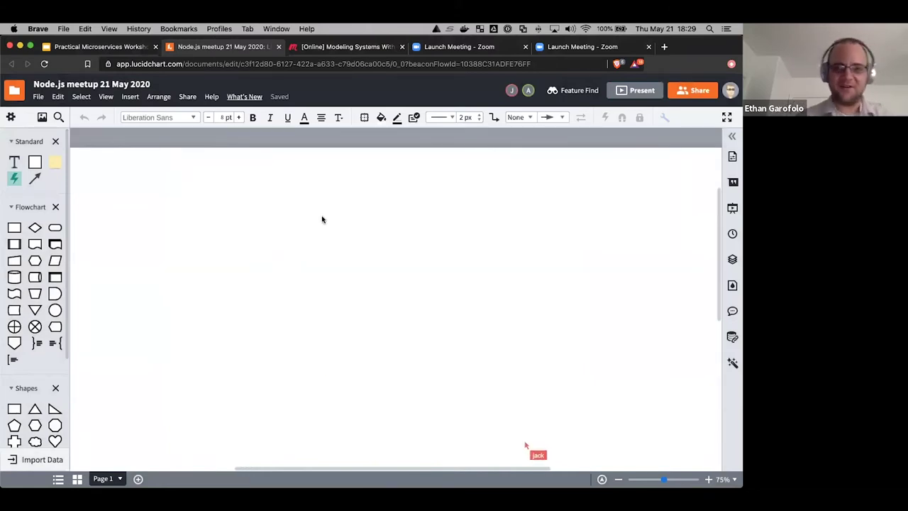
left_click(494, 118)
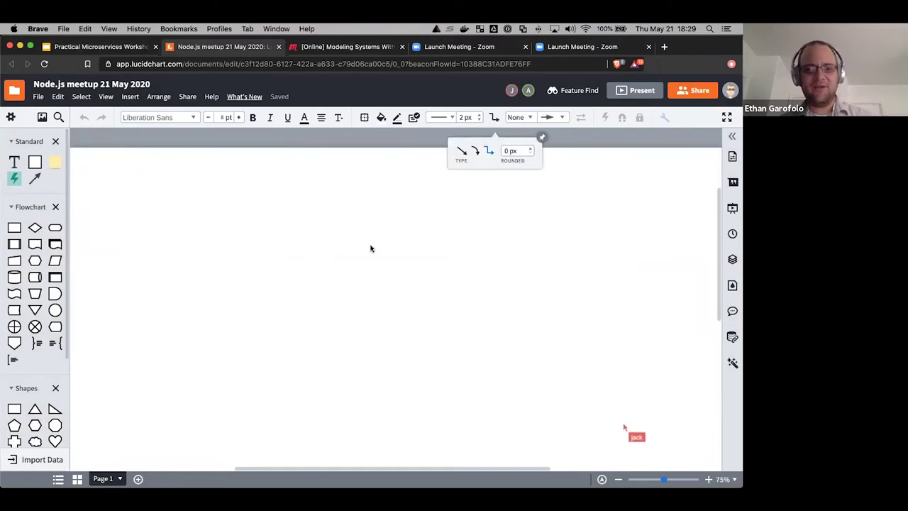
left_click(371, 247)
left_click(494, 119)
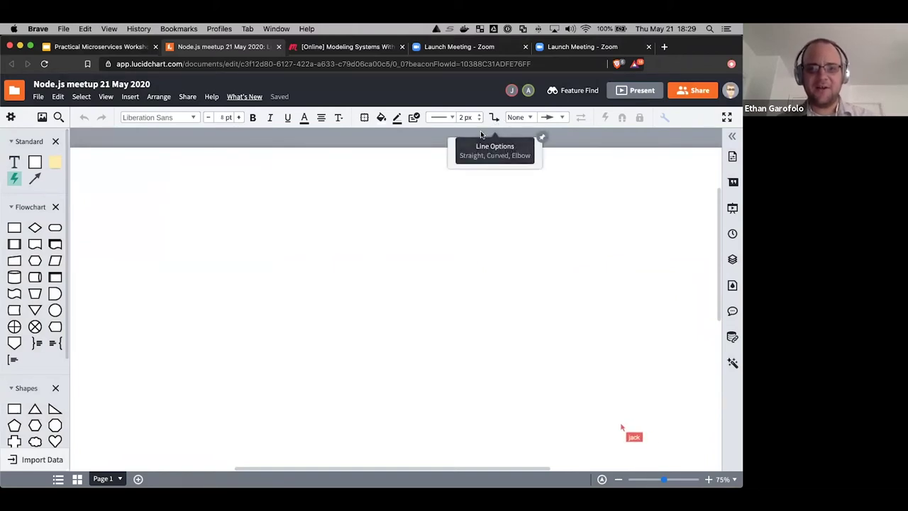
left_click(475, 154)
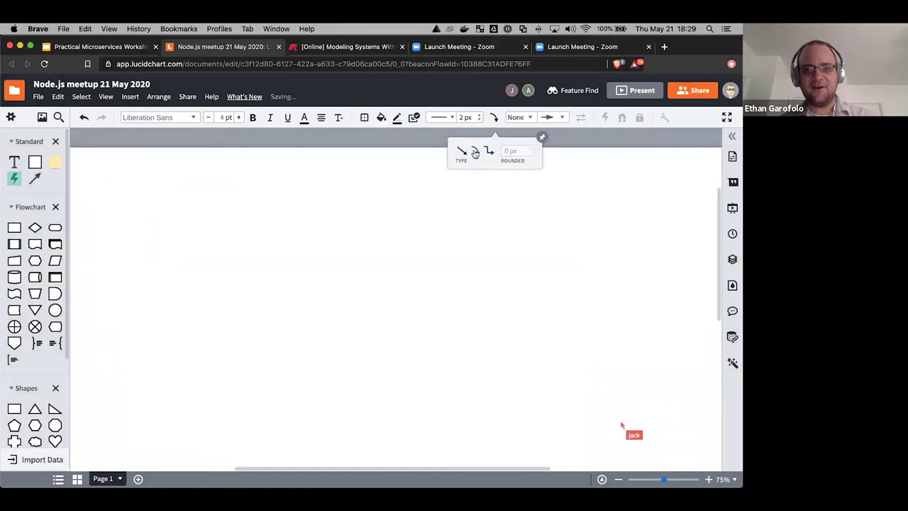
left_click(457, 209)
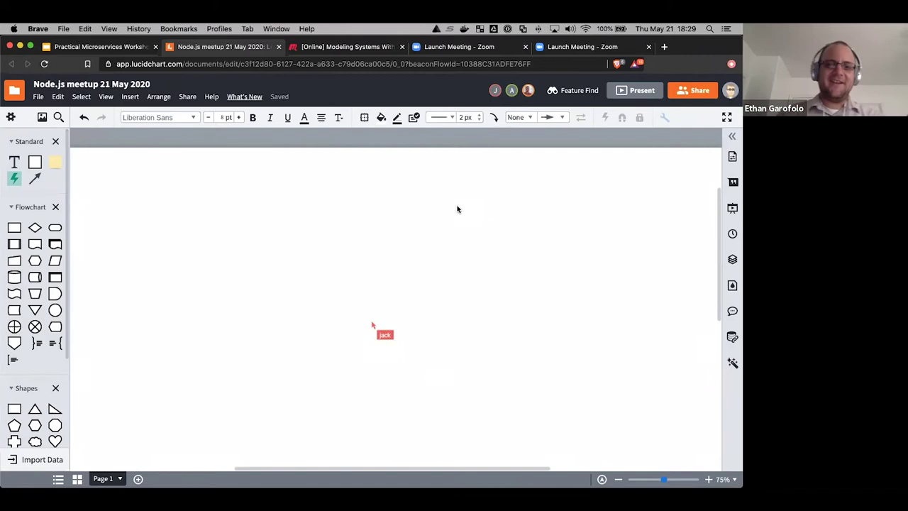
left_click(321, 117)
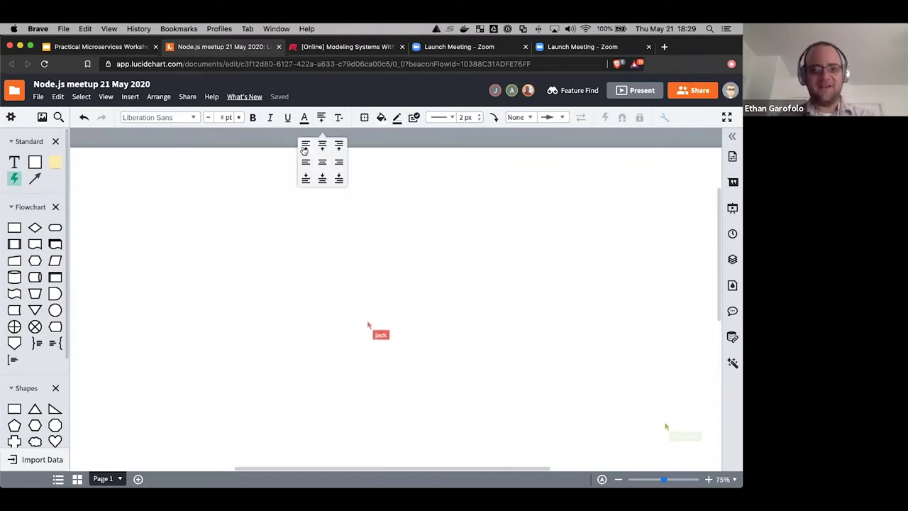
left_click(260, 225)
- Add a square block labelled "Events" at about X 1 in, Y 0.375 in and fill it light orange
left_click_drag(14, 167, 153, 202)
double_click(153, 202)
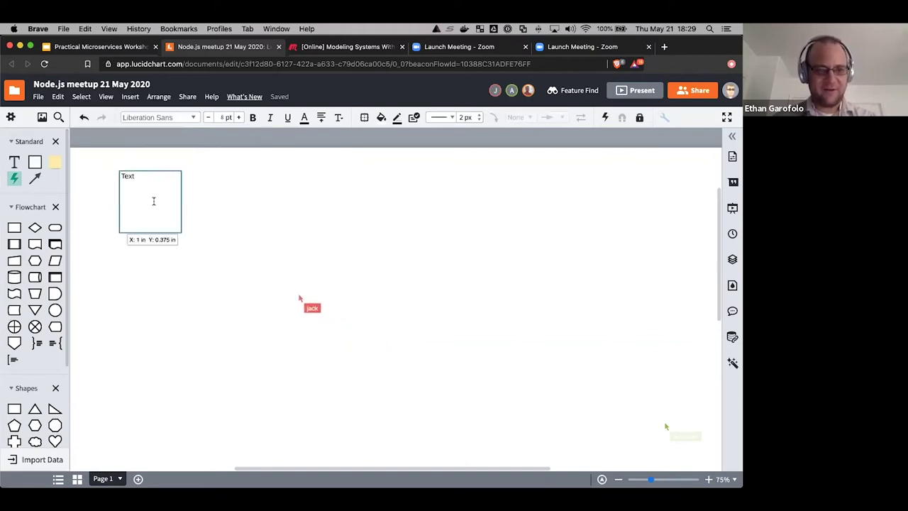
type("Events")
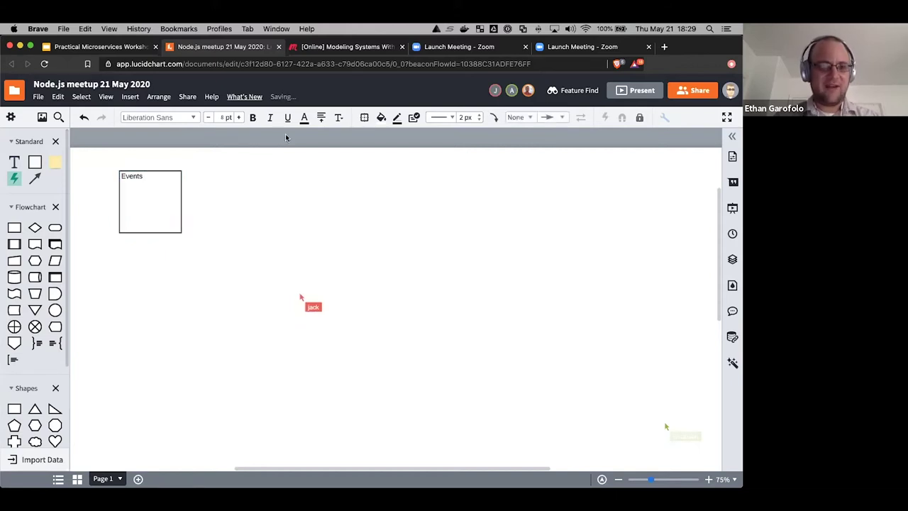
left_click(379, 119)
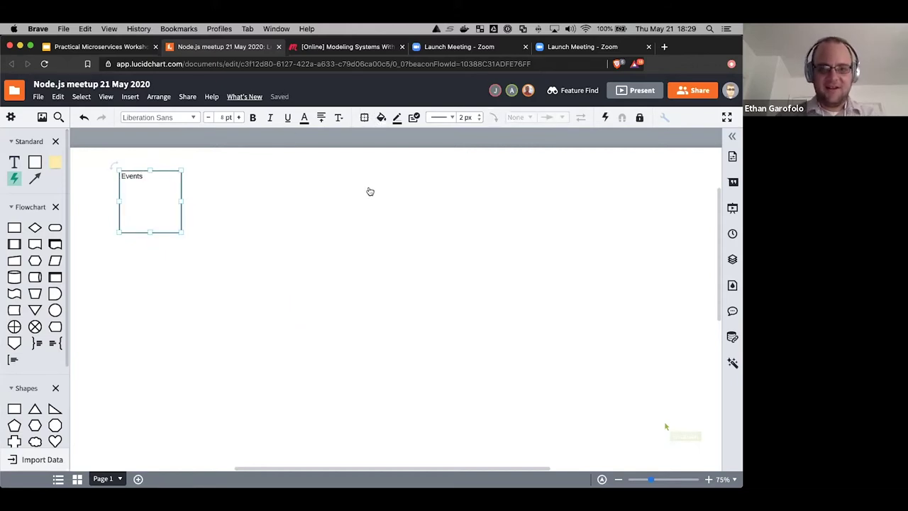
left_click(369, 192)
left_click(241, 222)
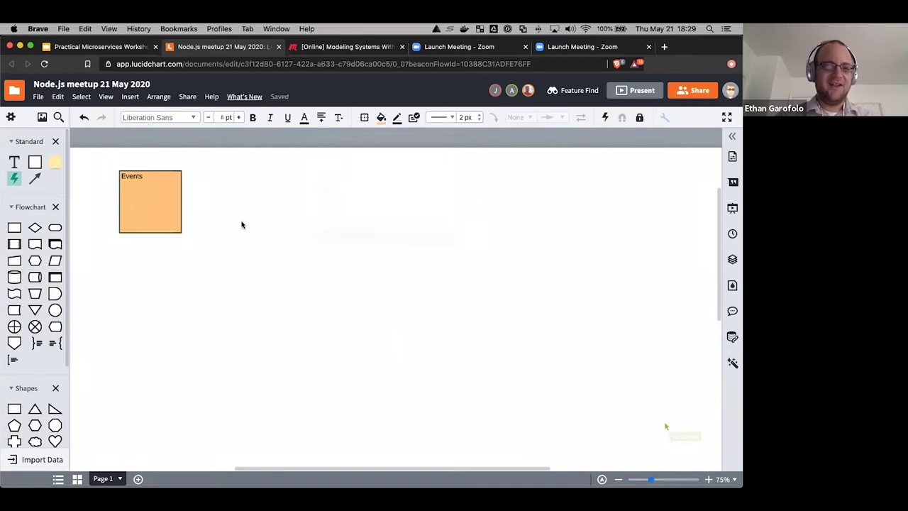
- Duplicate the Events block directly below it, fill the copy light blue and label it "Commands"
left_click_drag(147, 216, 148, 306)
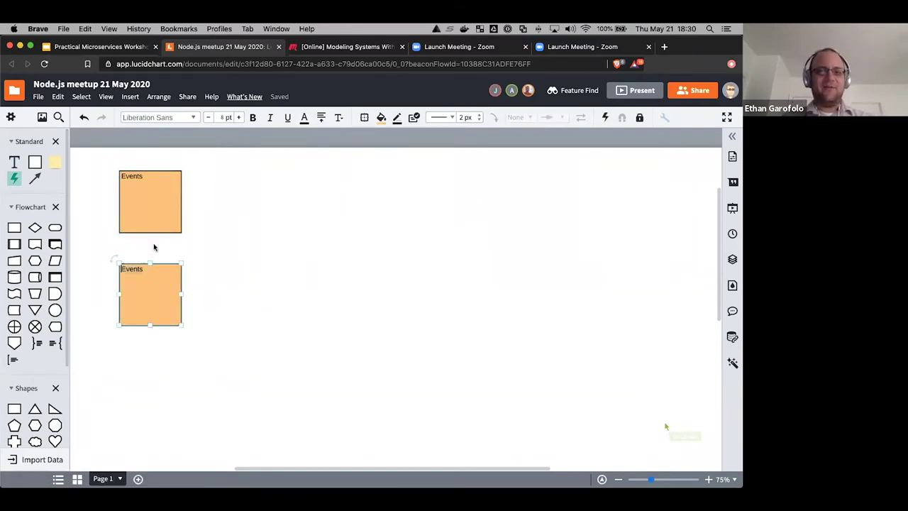
left_click(381, 118)
left_click(426, 184)
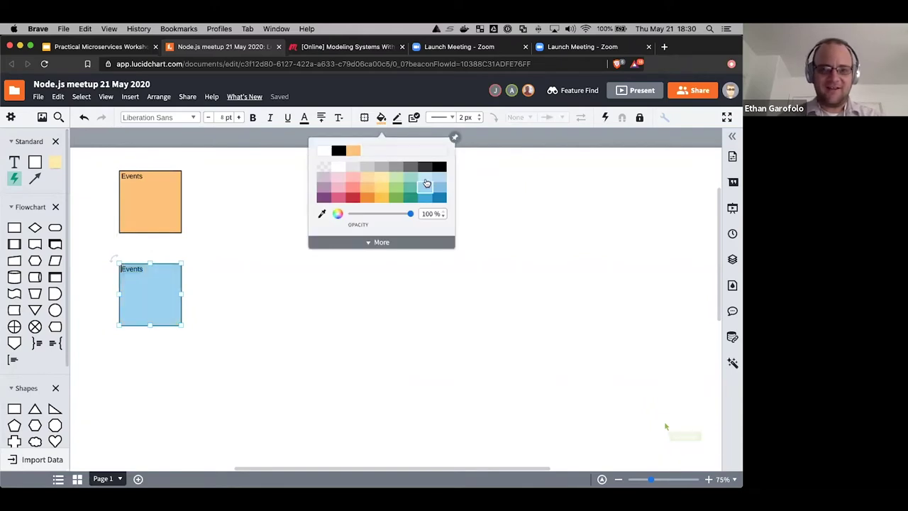
left_click(426, 183)
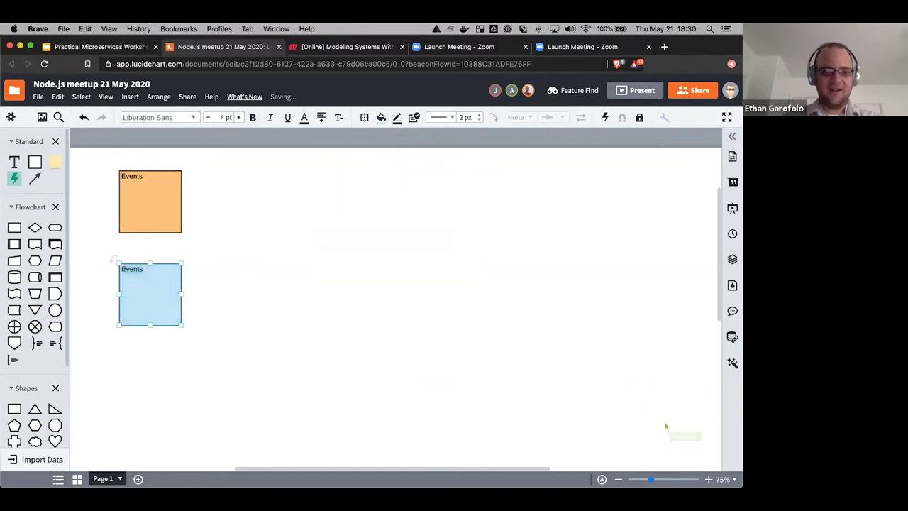
type("Commands")
- Duplicate the Commands block 0.5 in below it, fill the copy light green and label it "View Data"
left_click_drag(148, 264, 149, 383)
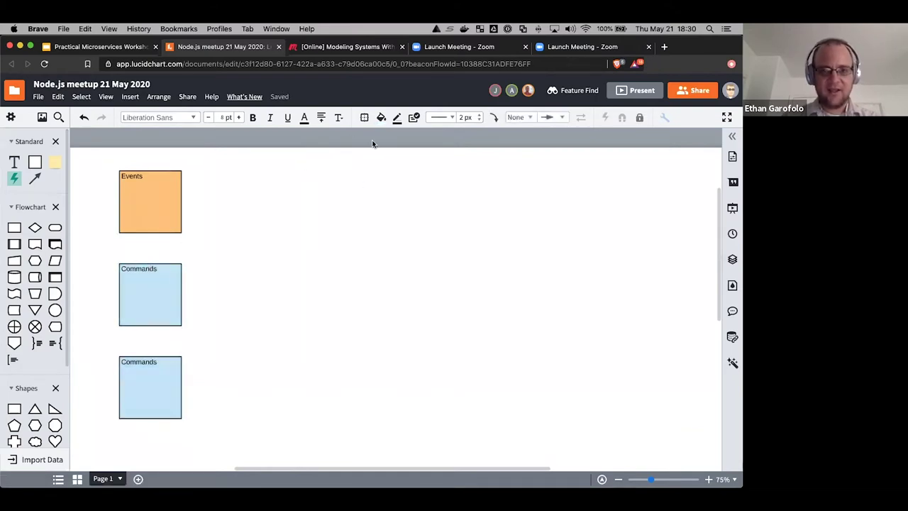
left_click(381, 117)
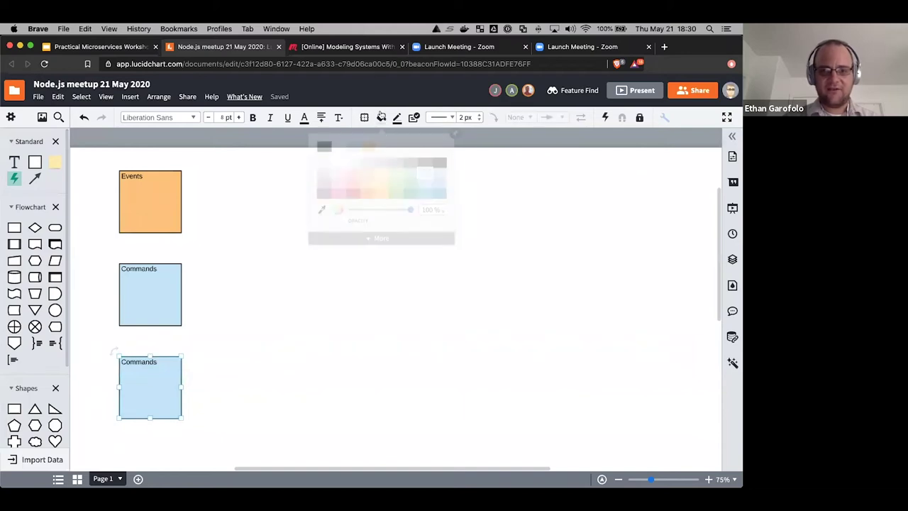
left_click(397, 172)
left_click(160, 383)
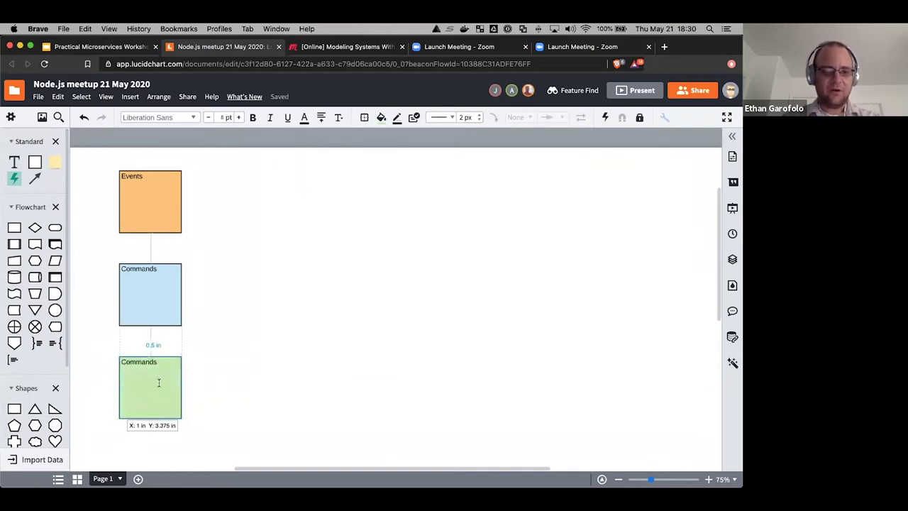
type("View Data")
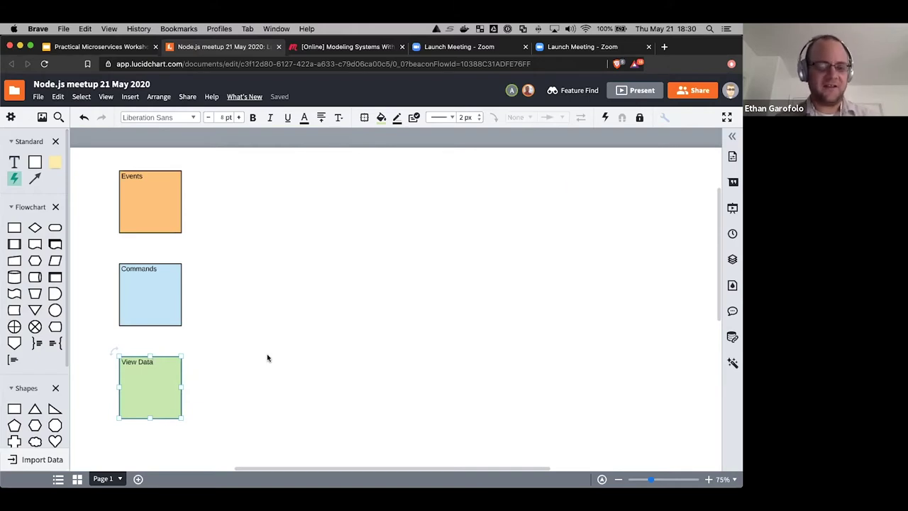
left_click(251, 330)
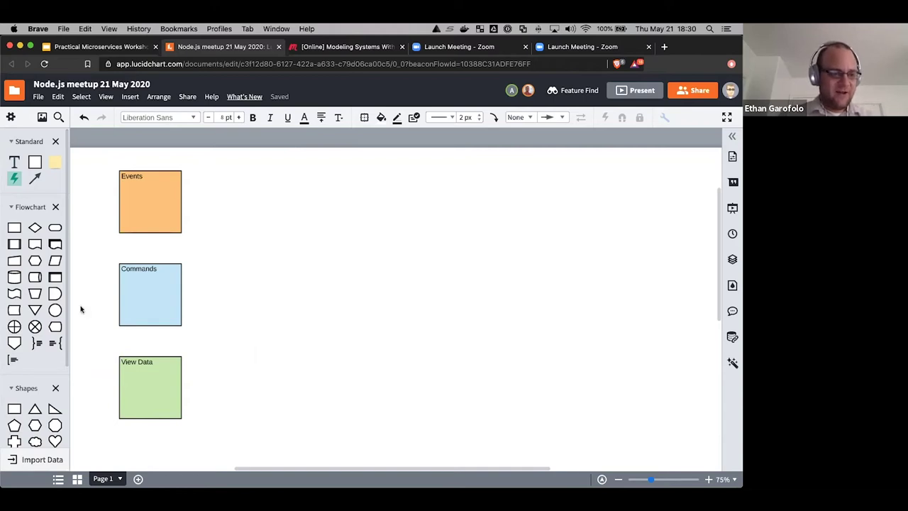
- Add a white block labelled "UI" to the right of the Events block, near the page's upper edge
scroll(31, 338, "down", 1)
scroll(31, 298, "up", 1)
left_click_drag(35, 162, 330, 197)
double_click(330, 196)
type("UI")
left_click(336, 269)
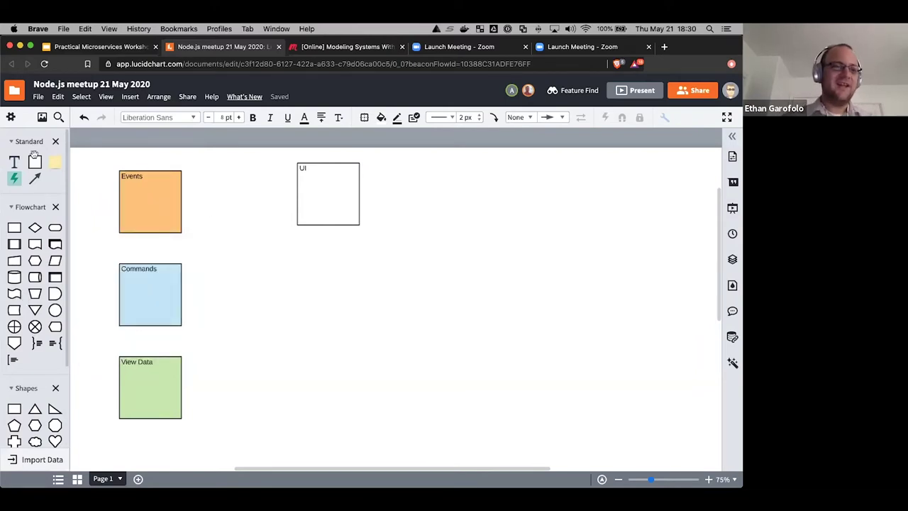
- Add an unlabelled block and shrink it into a small input-field rectangle inside the UI block
left_click_drag(34, 160, 290, 277)
double_click(283, 257)
key("BackSpace")
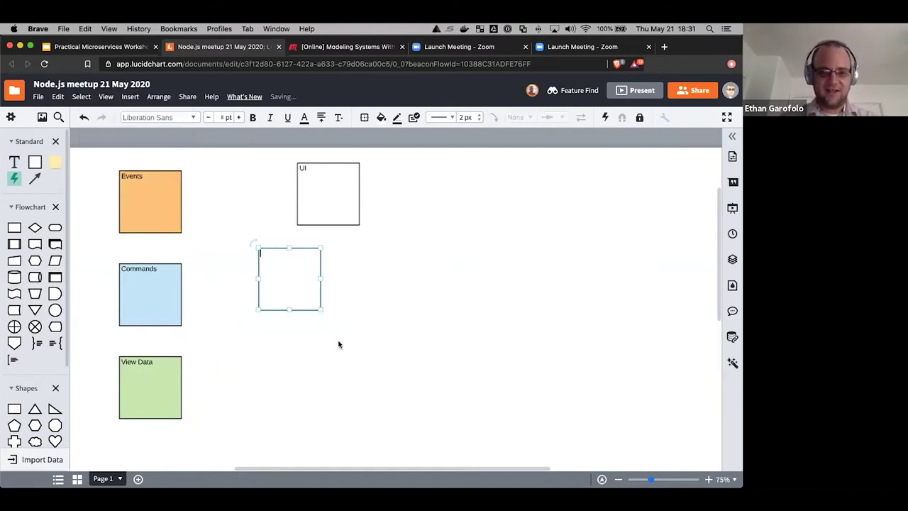
left_click_drag(321, 311, 333, 187)
key("Escape")
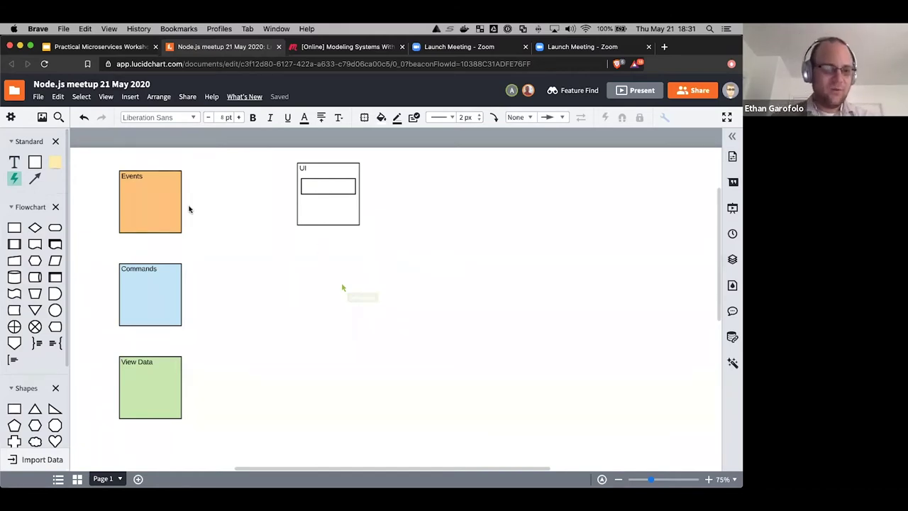
- Move the Commands block just below the UI block and the View Data block below and to the right of Commands
left_click(145, 204)
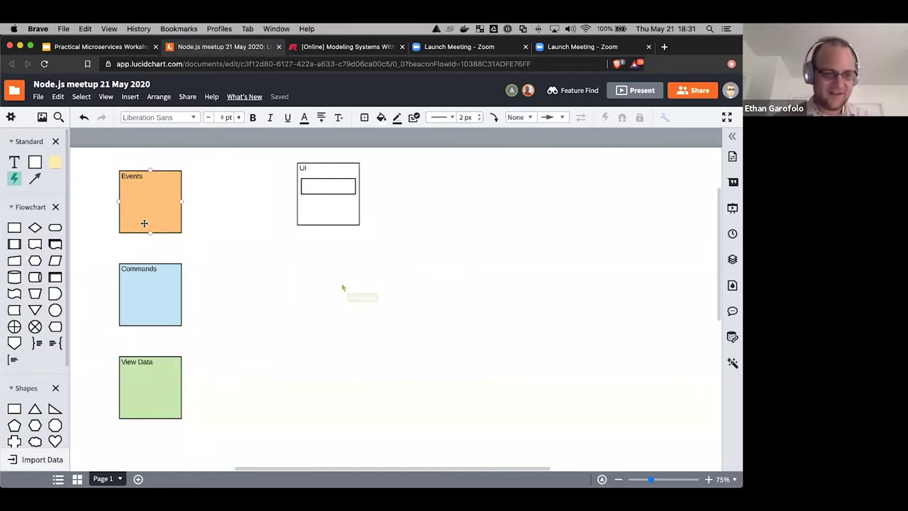
left_click_drag(155, 291, 299, 278)
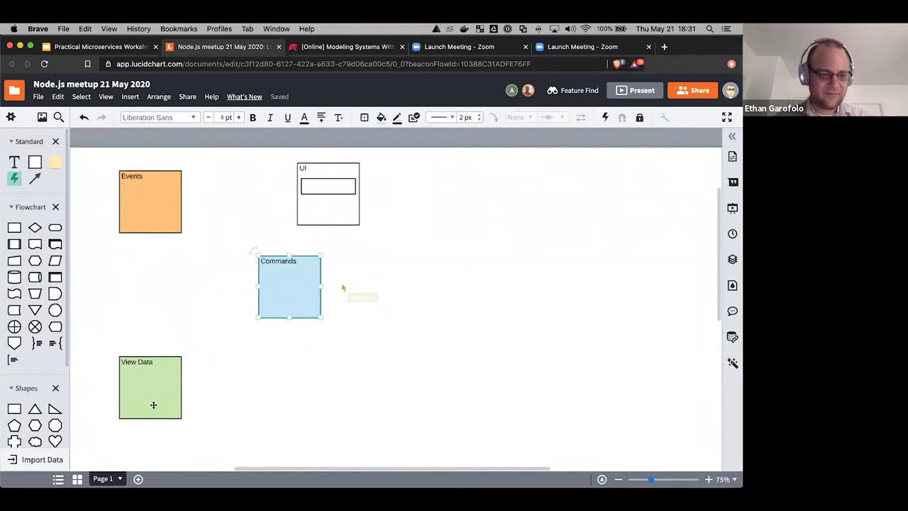
left_click_drag(148, 384, 373, 361)
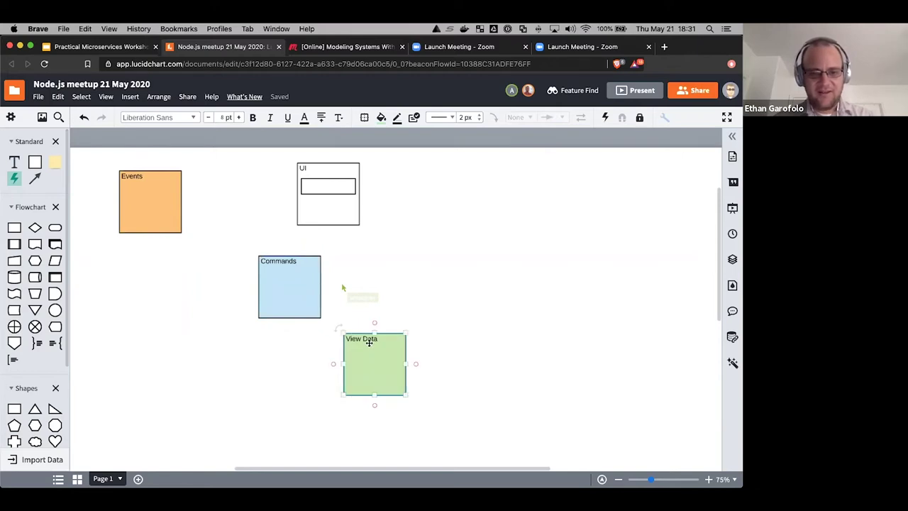
- Extend the green block's label to "View Data / Projection" and connect the Commands block to it with a curved arrow
type("/ Projection")
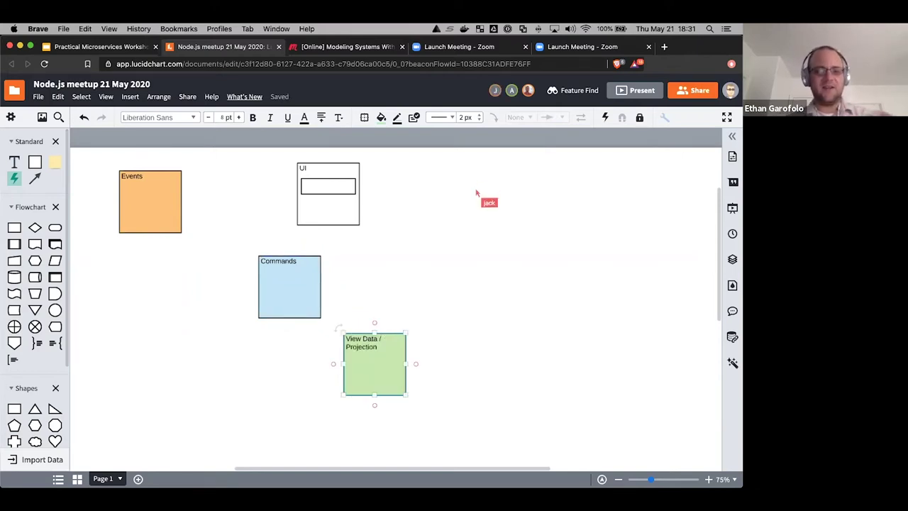
left_click(494, 319)
left_click_drag(329, 287, 374, 329)
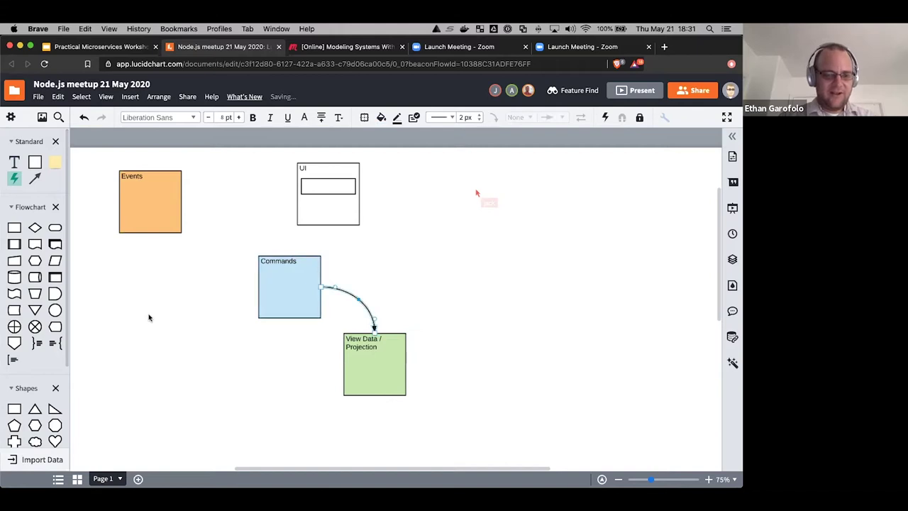
- Try placing Events below Commands, with curved arrows from View Data / Projection to Events and from Events back to Commands
left_click_drag(149, 219, 291, 414)
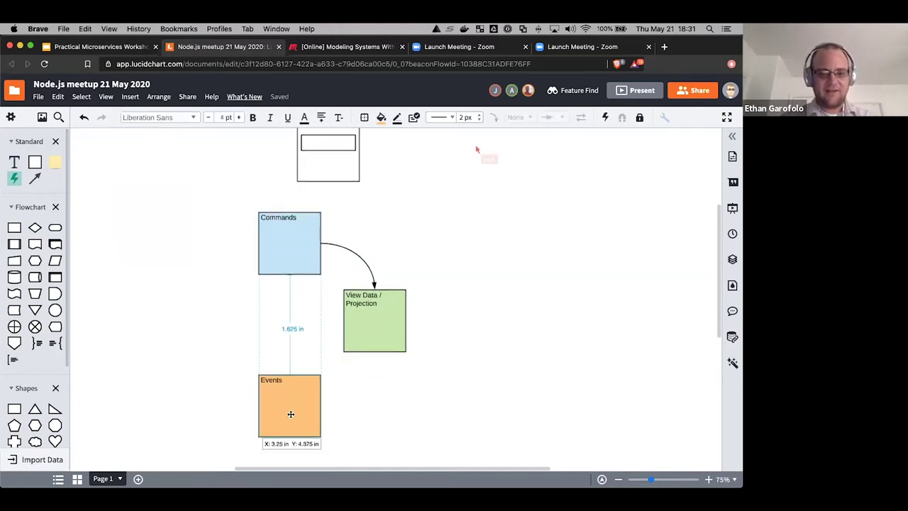
left_click(372, 351)
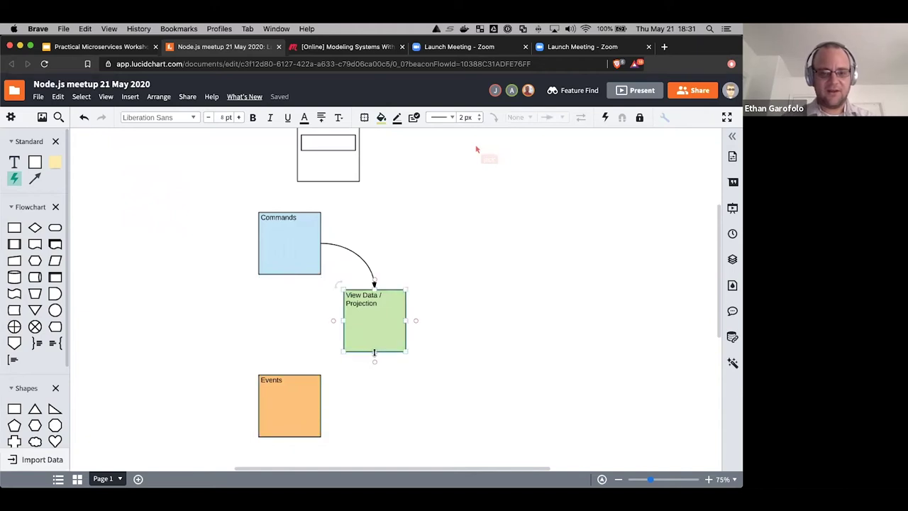
left_click_drag(338, 402, 324, 405)
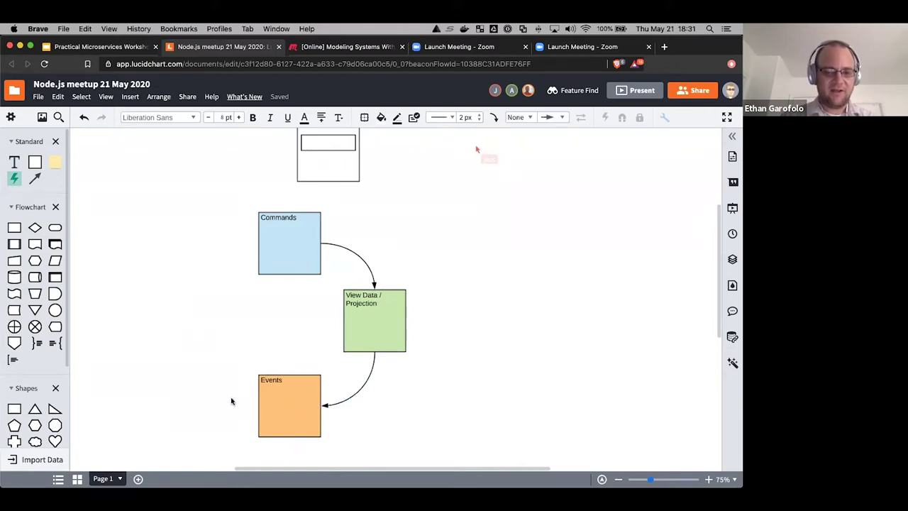
left_click_drag(257, 405, 257, 243)
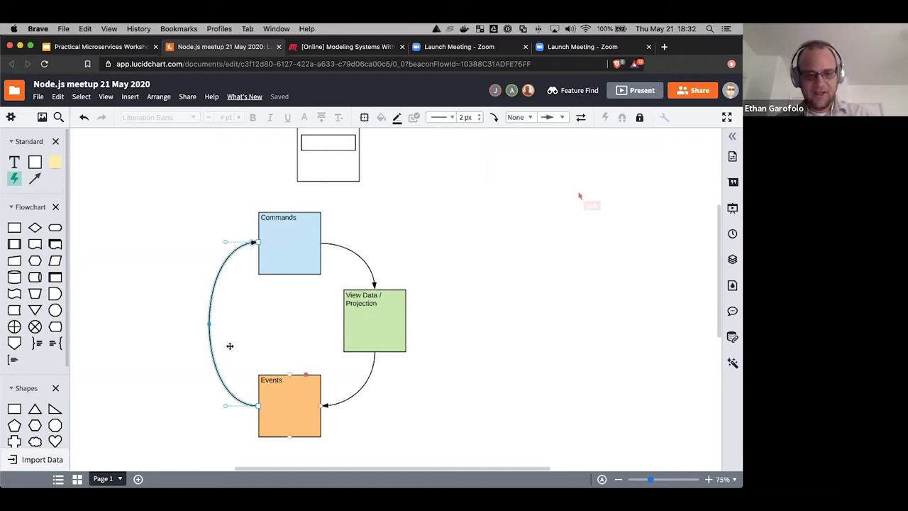
- Delete both arrows attached to the Events block and move the block to the right of View Data / Projection
key("BackSpace")
left_click_drag(286, 400, 531, 330)
left_click(481, 382)
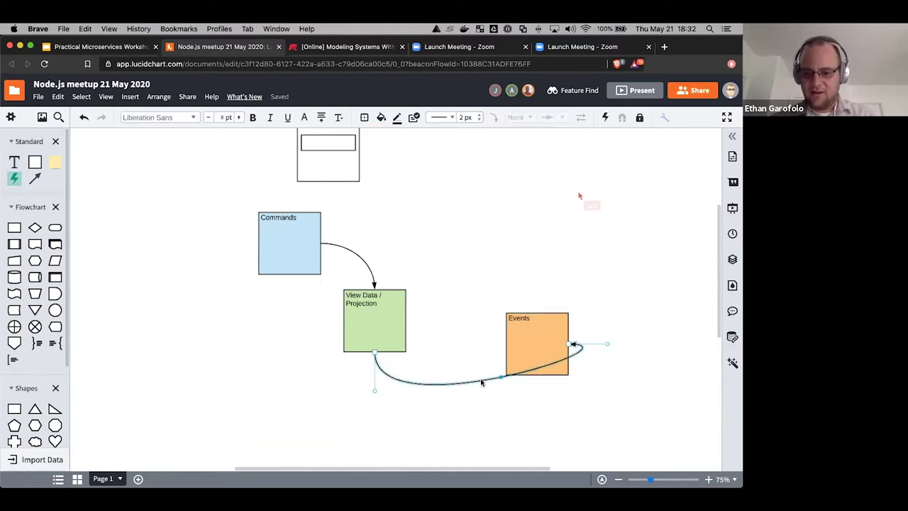
key("BackSpace")
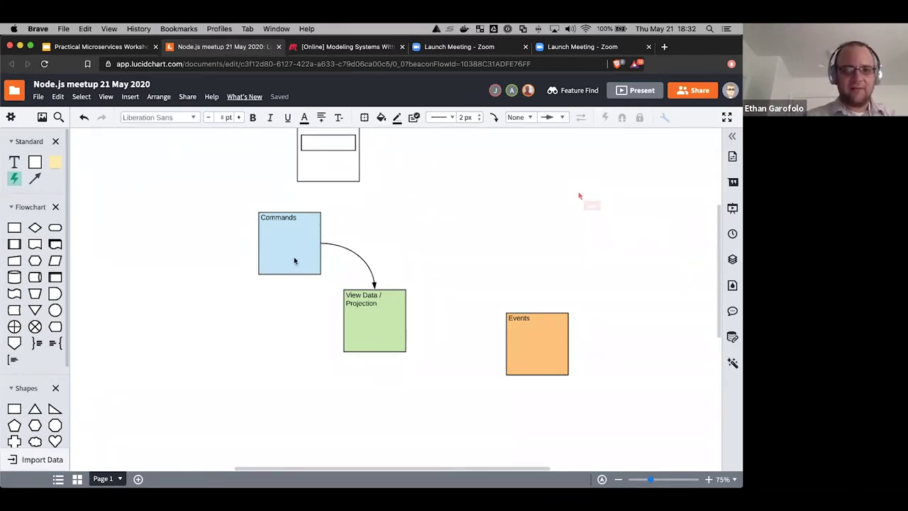
- Open eventmodeling.org in a new browser tab and look through its "Event Modeling: What is it?" article for the example diagram
type("eventmodeling")
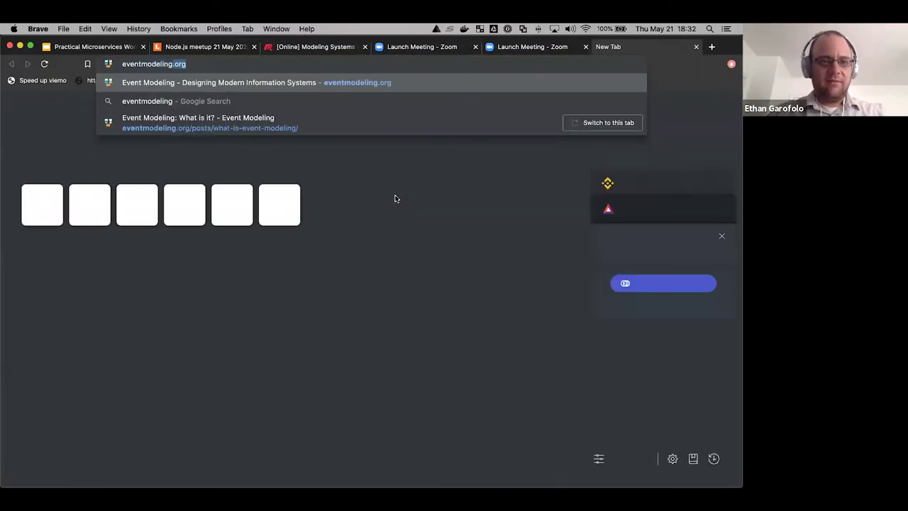
key("Return")
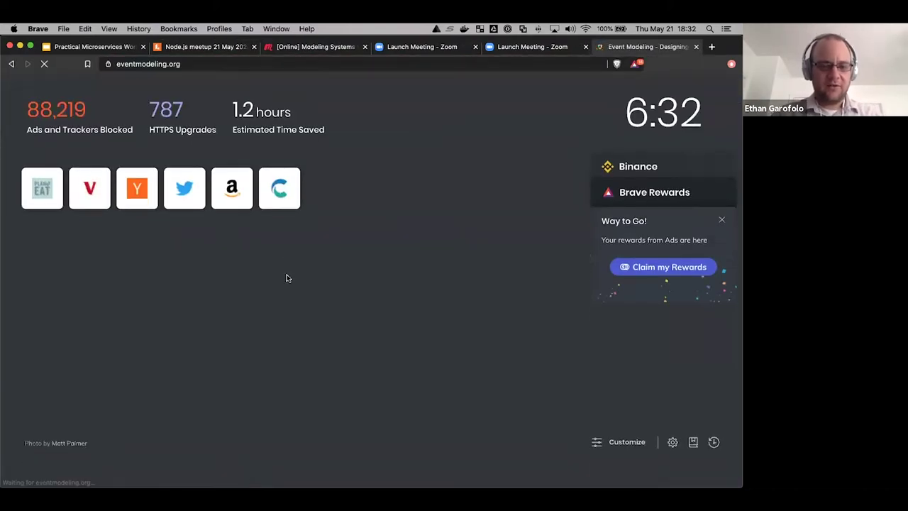
scroll(287, 278, "down", 15)
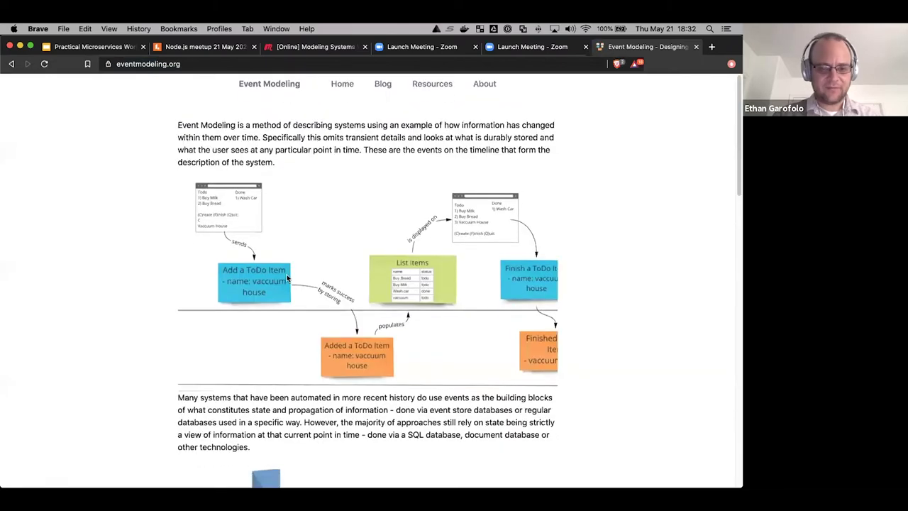
left_click(250, 190)
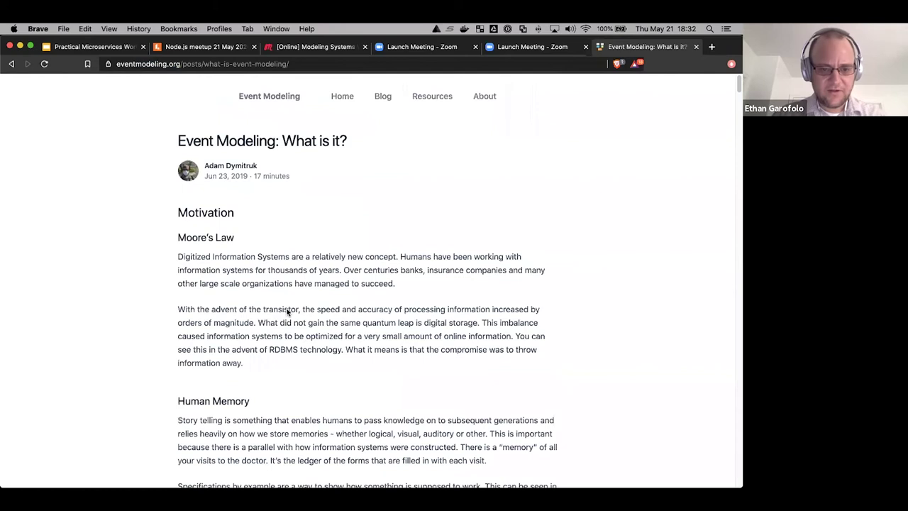
scroll(287, 312, "down", 15)
scroll(254, 186, "up", 5)
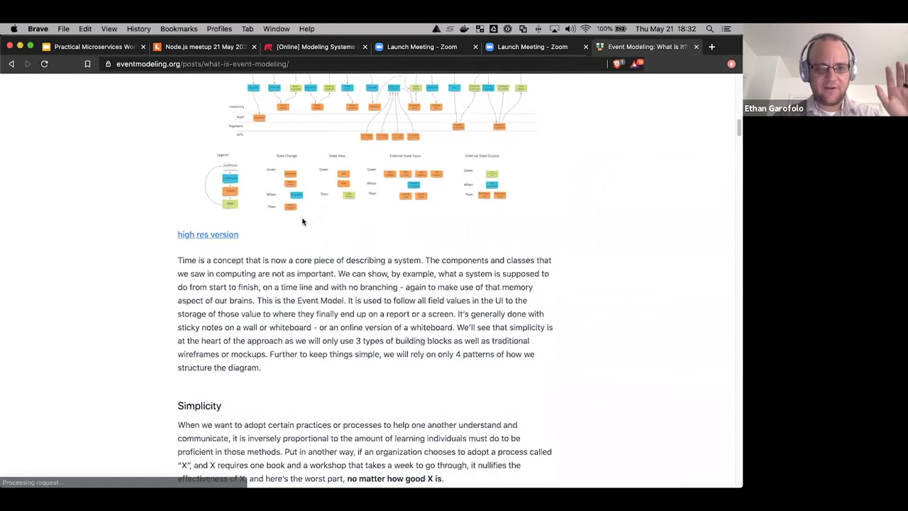